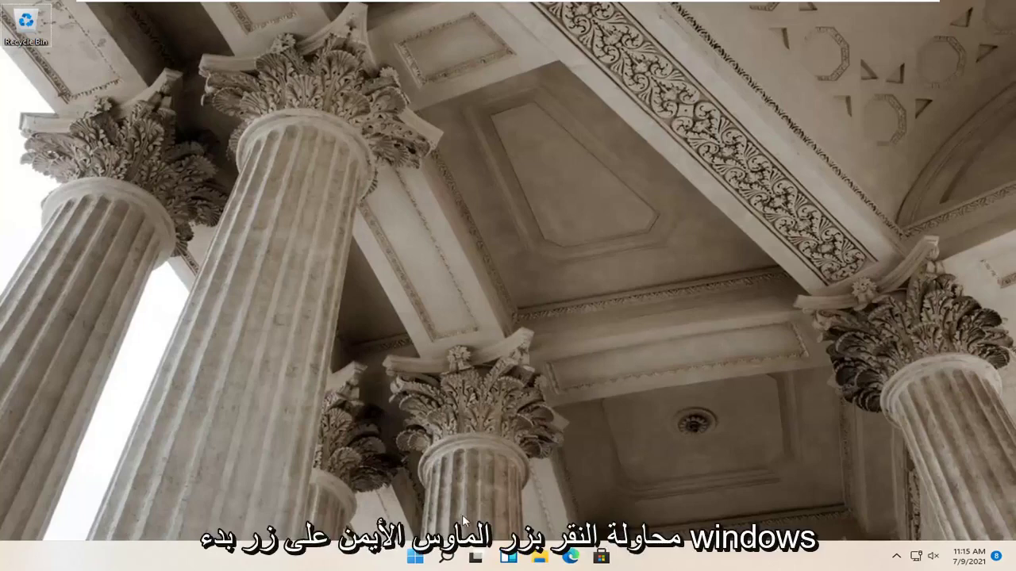
- Open Windows Settings and go to System > Troubleshoot > Other troubleshooters to find Bluetooth
right_click(413, 557)
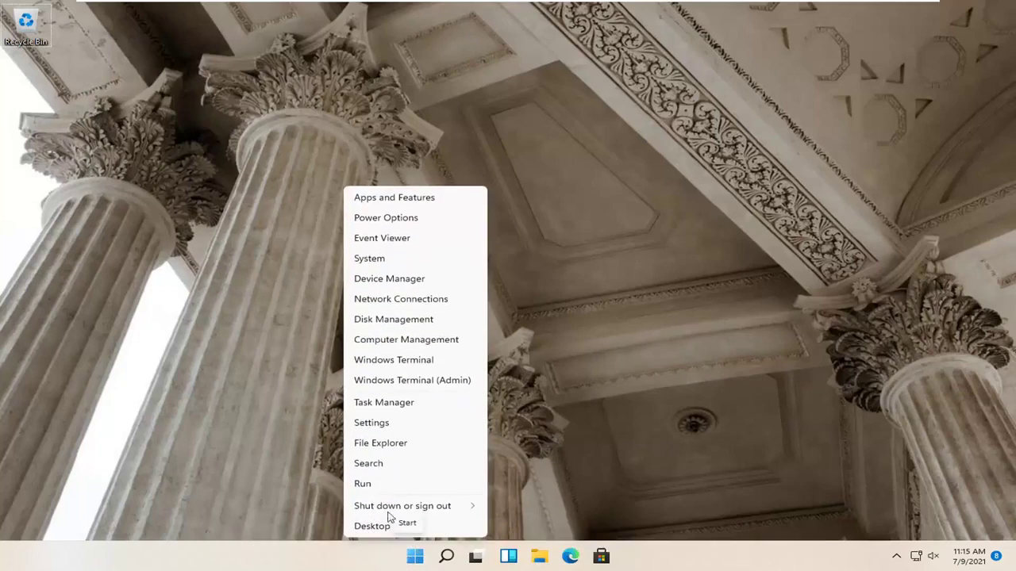
left_click(374, 425)
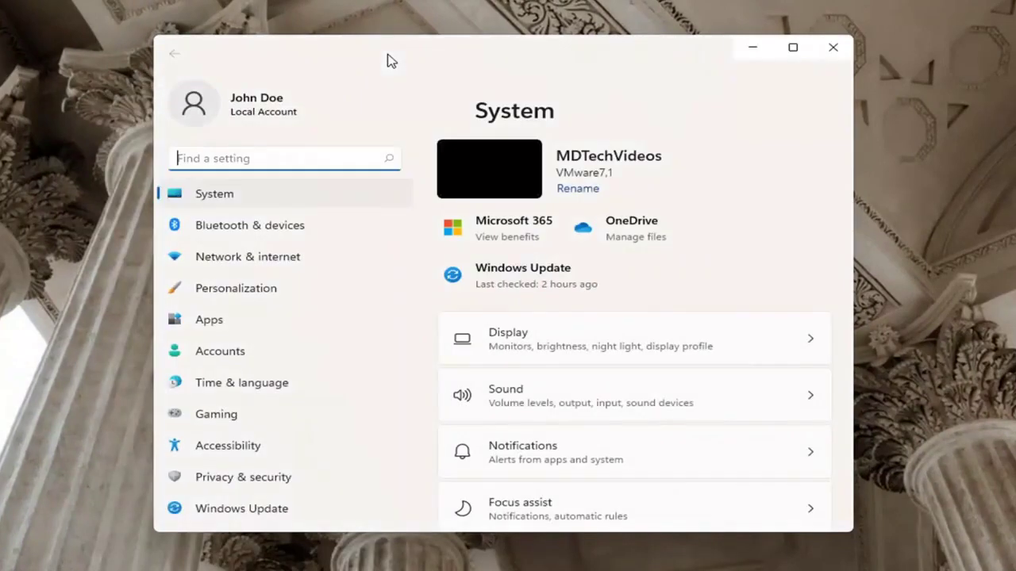
left_click(192, 204)
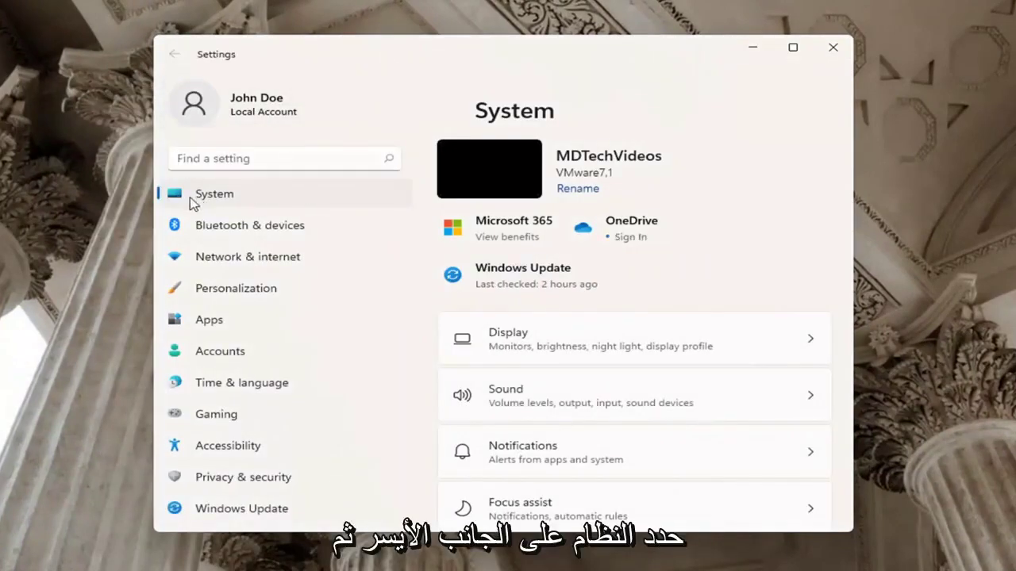
scroll(537, 381, "down", 5)
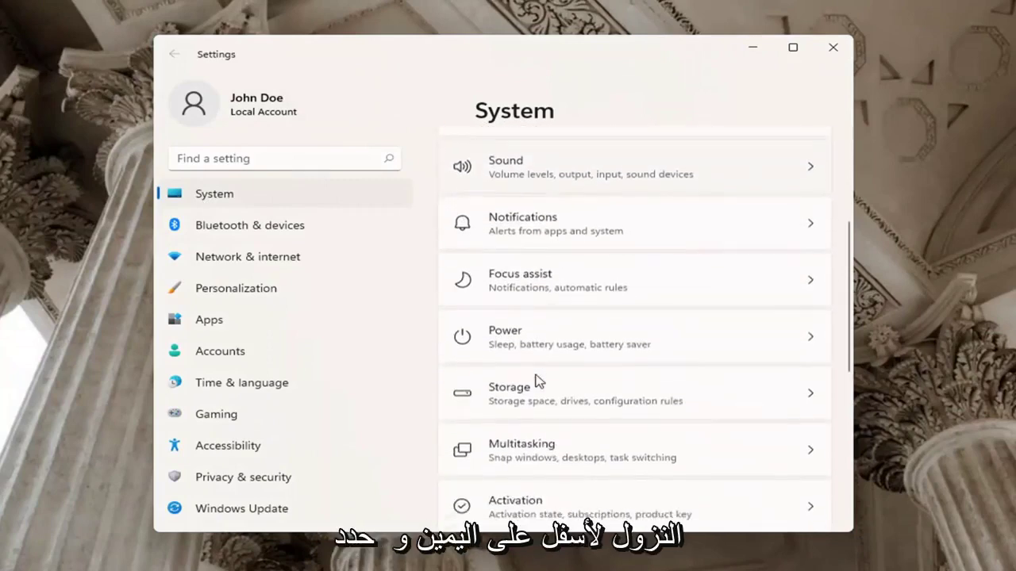
left_click(524, 431)
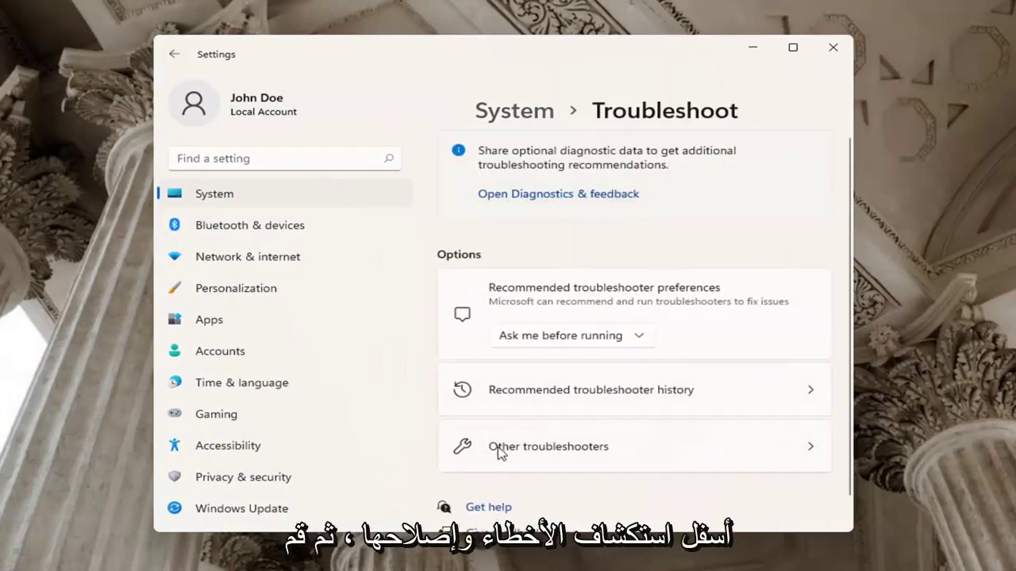
left_click(562, 452)
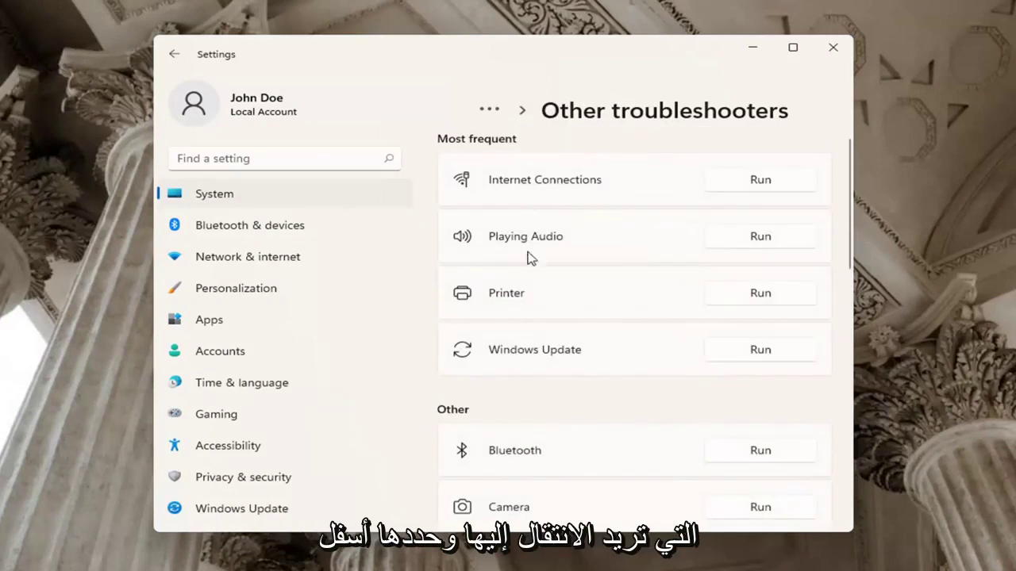
scroll(514, 401, "down", 1)
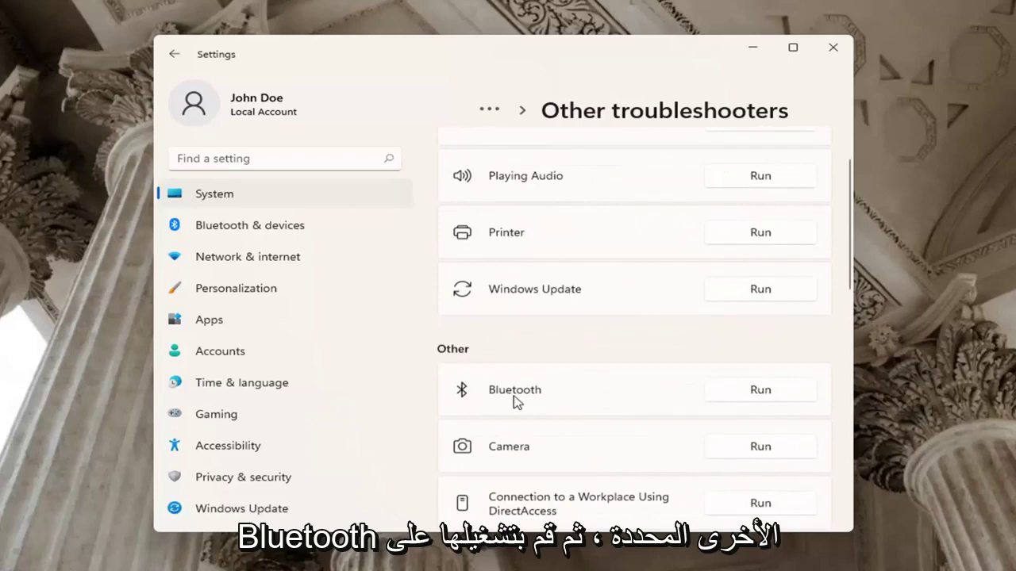
- Run the Bluetooth troubleshooter and continue past its 'device does not have Bluetooth' finding
left_click(756, 391)
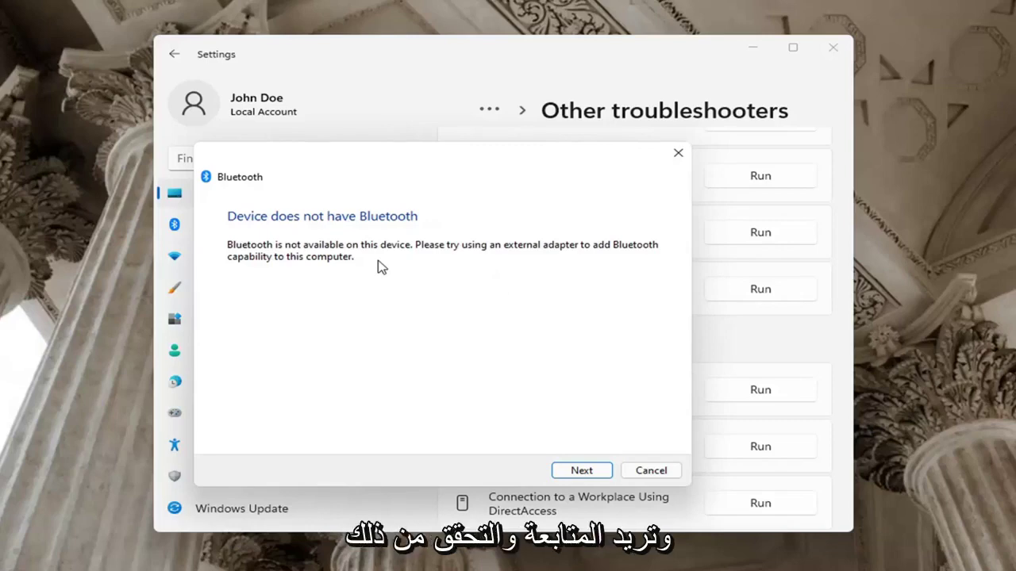
left_click(586, 472)
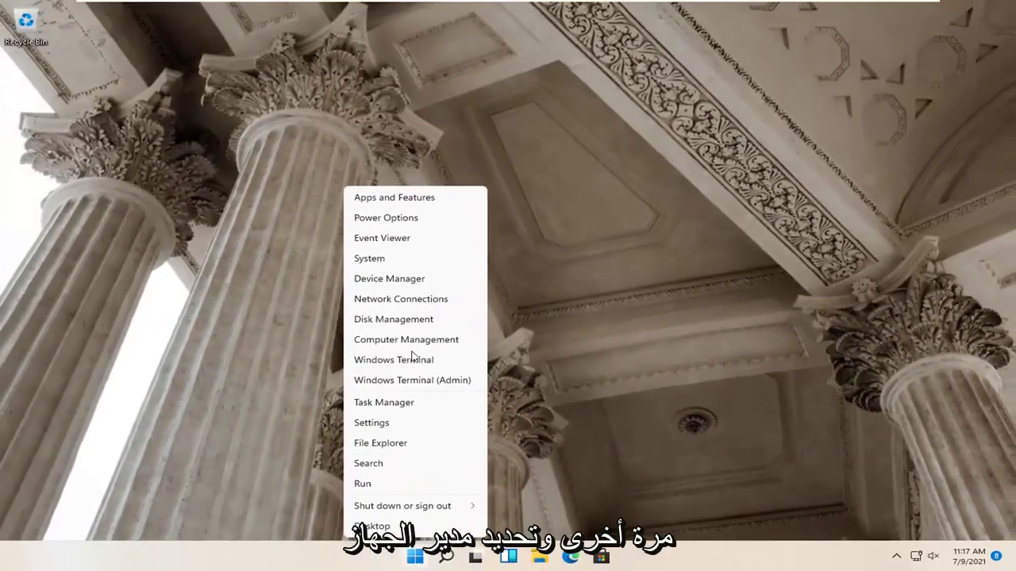
- In Device Manager, expand Batteries, view the Microsoft AC Adapter's actions, then collapse and close
left_click(389, 280)
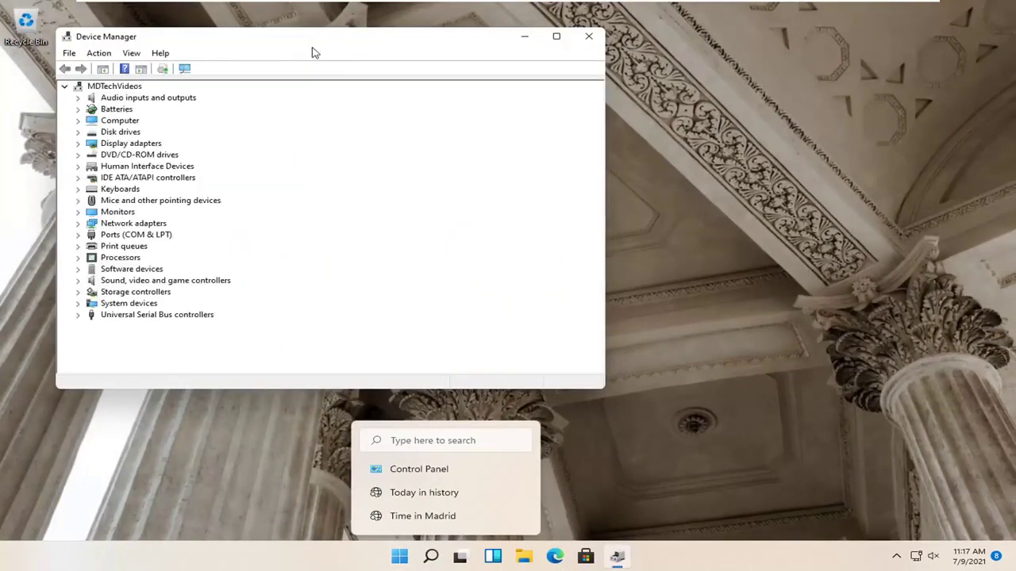
left_click_drag(311, 47, 481, 48)
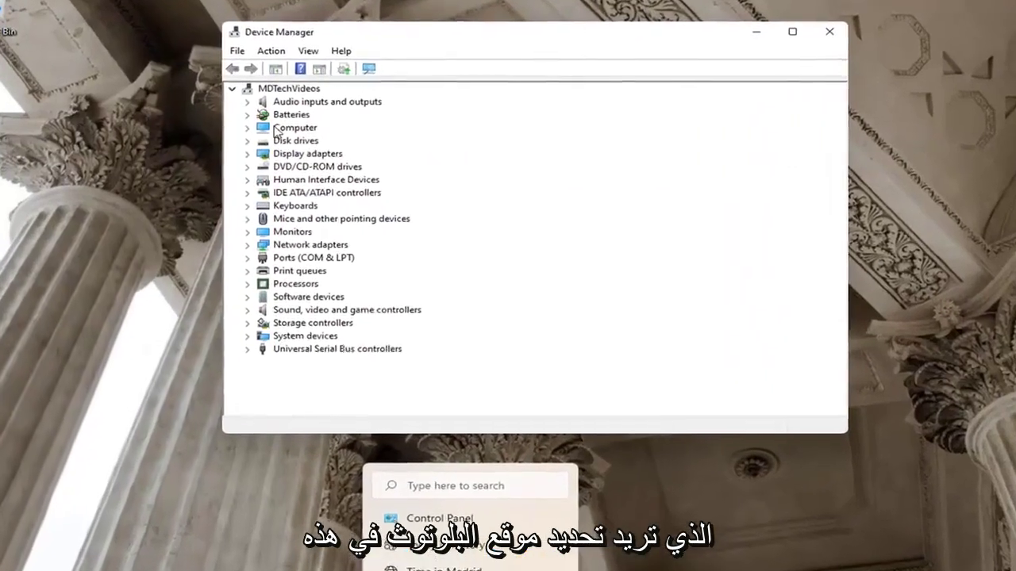
double_click(286, 115)
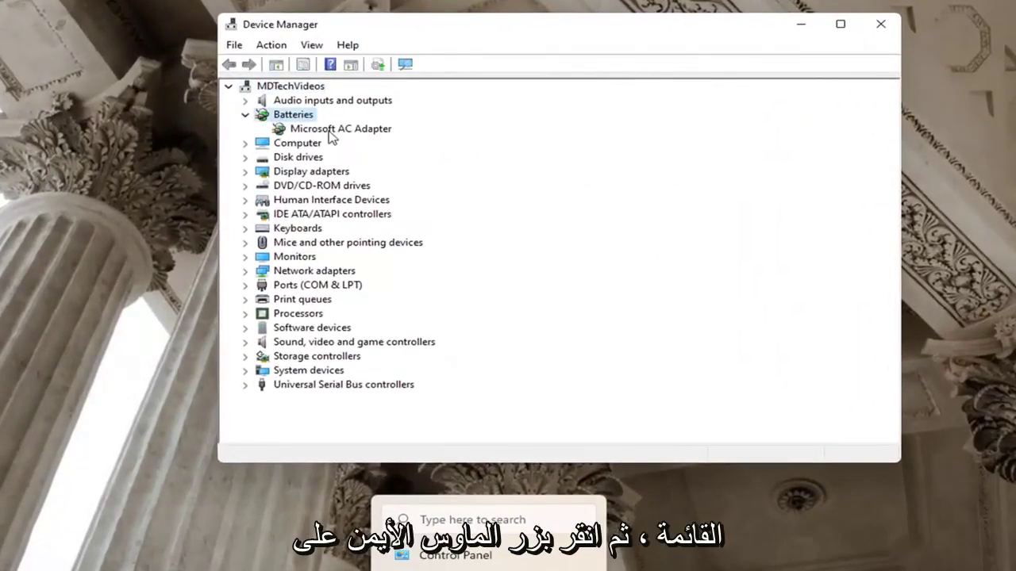
left_click(330, 130)
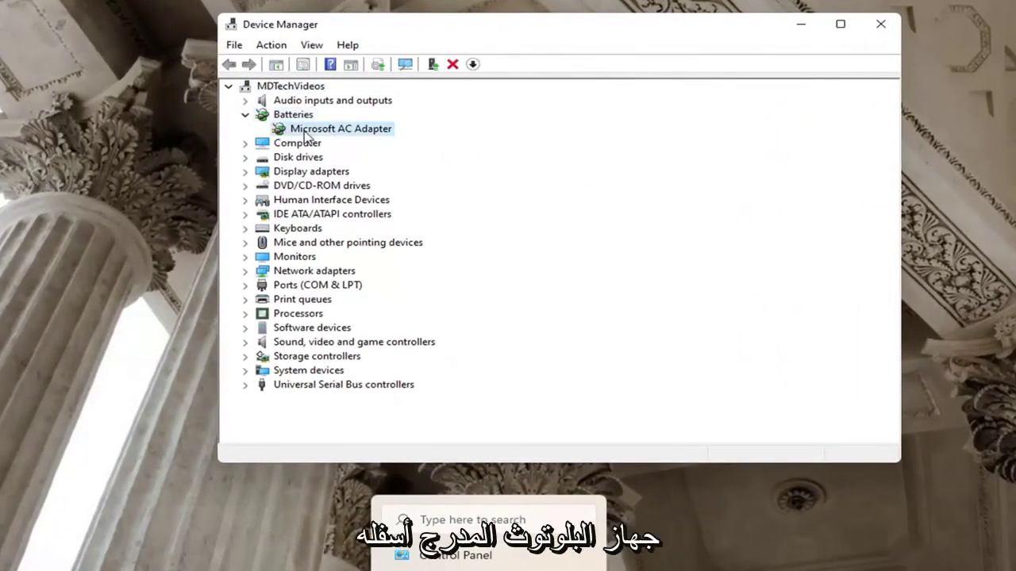
right_click(313, 134)
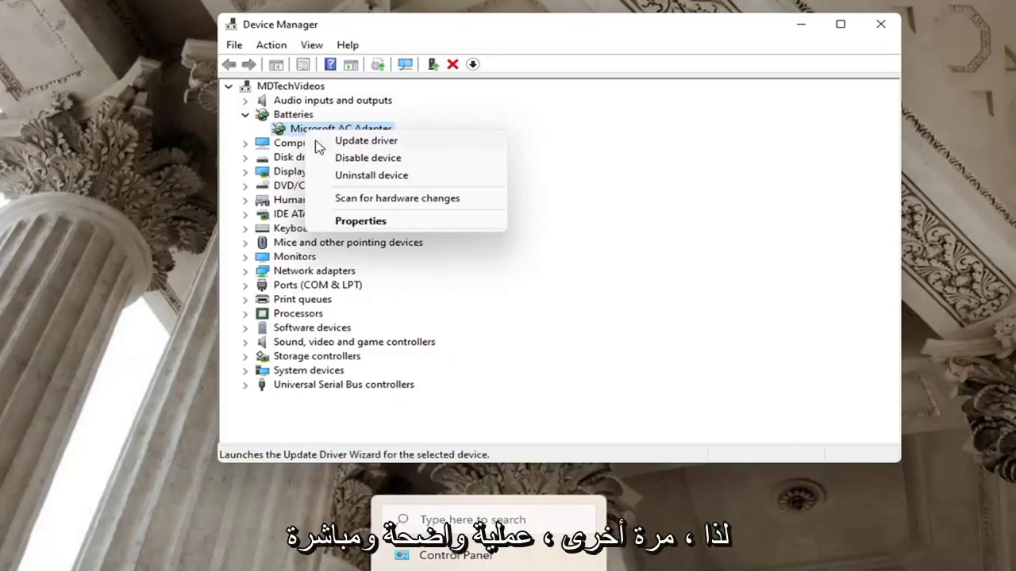
left_click(234, 125)
left_click(245, 116)
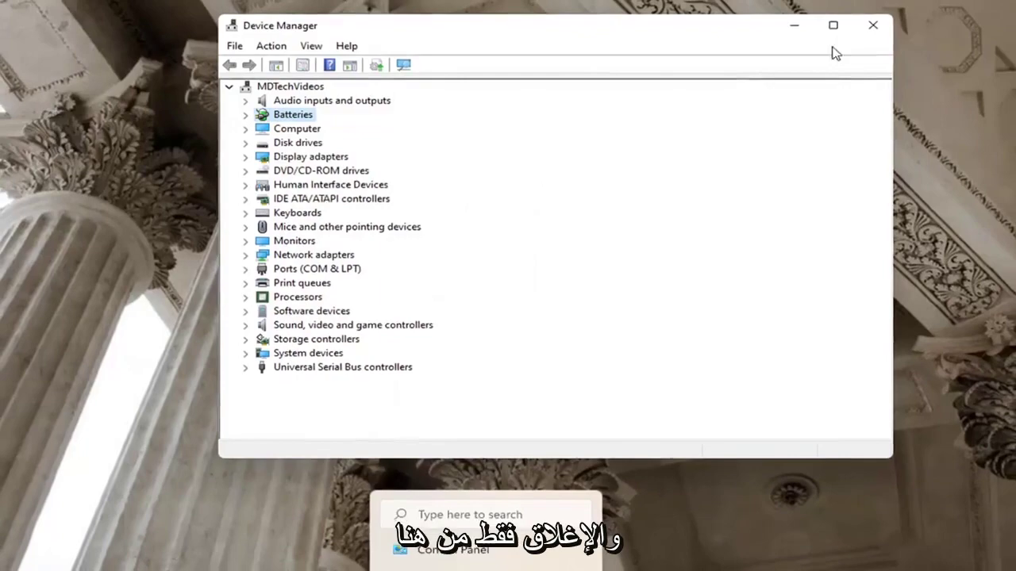
left_click(880, 24)
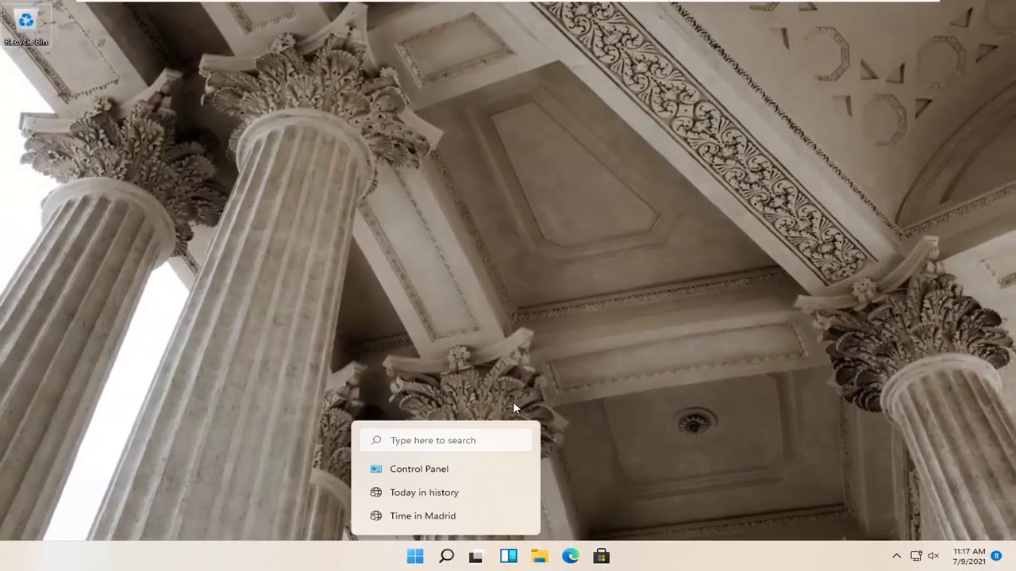
- Reopen Windows Settings from the Win+X quick-link menu
left_click(417, 558)
left_click(416, 557)
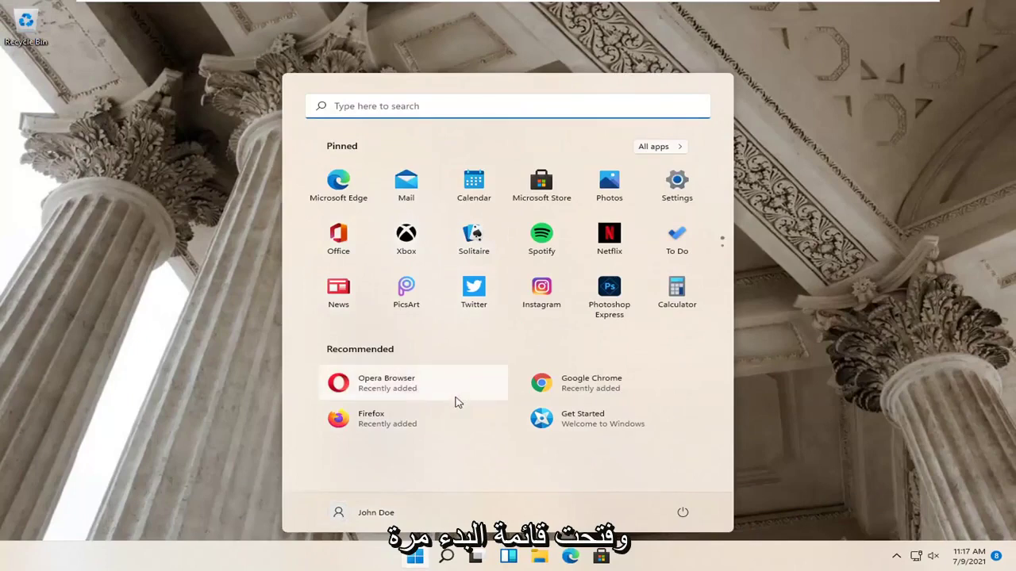
left_click(415, 557)
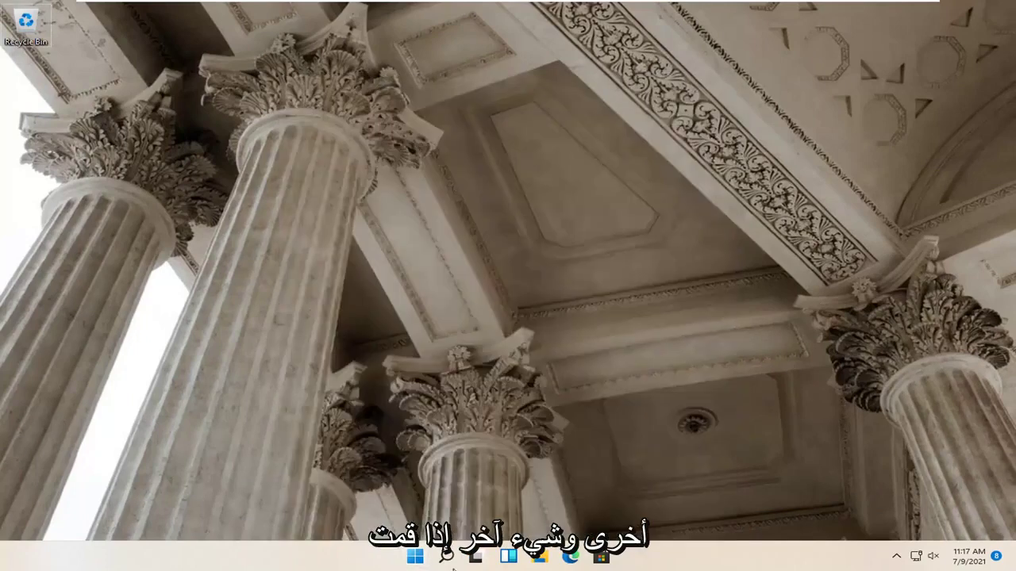
right_click(415, 557)
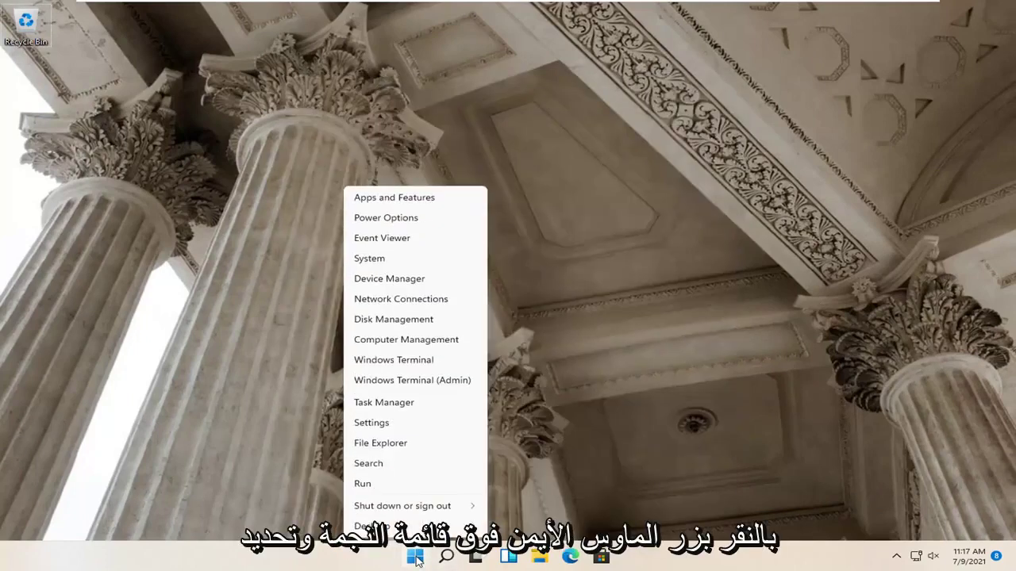
left_click(376, 422)
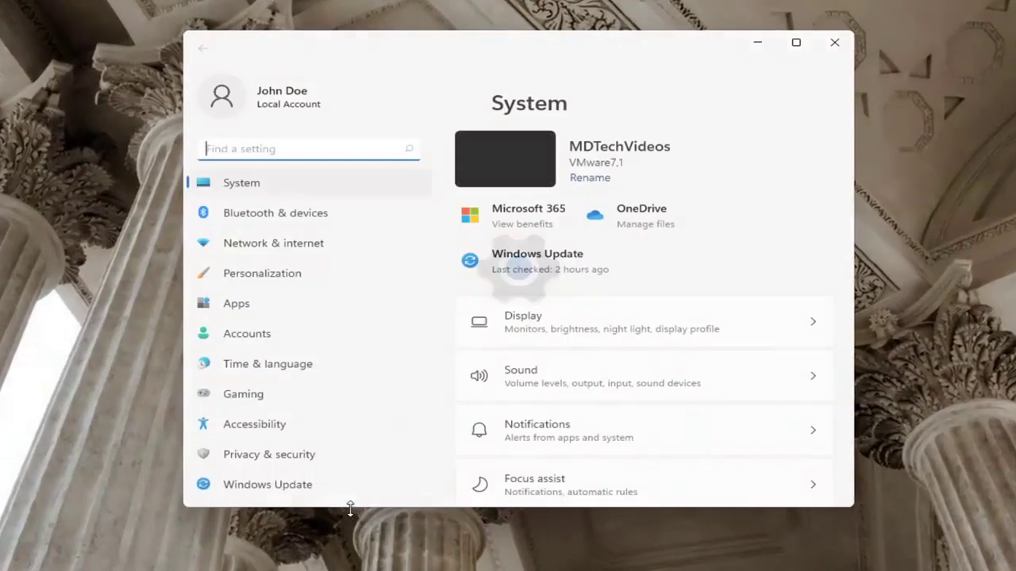
- In Bluetooth & devices, add a Bluetooth device, ending at the Couldn't connect message
left_click(252, 215)
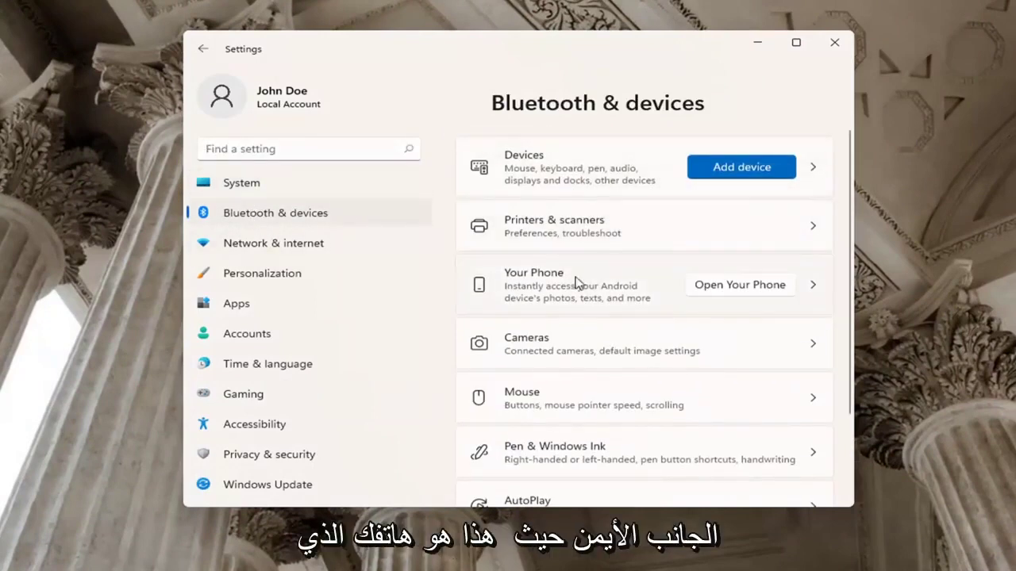
scroll(611, 293, "down", 2)
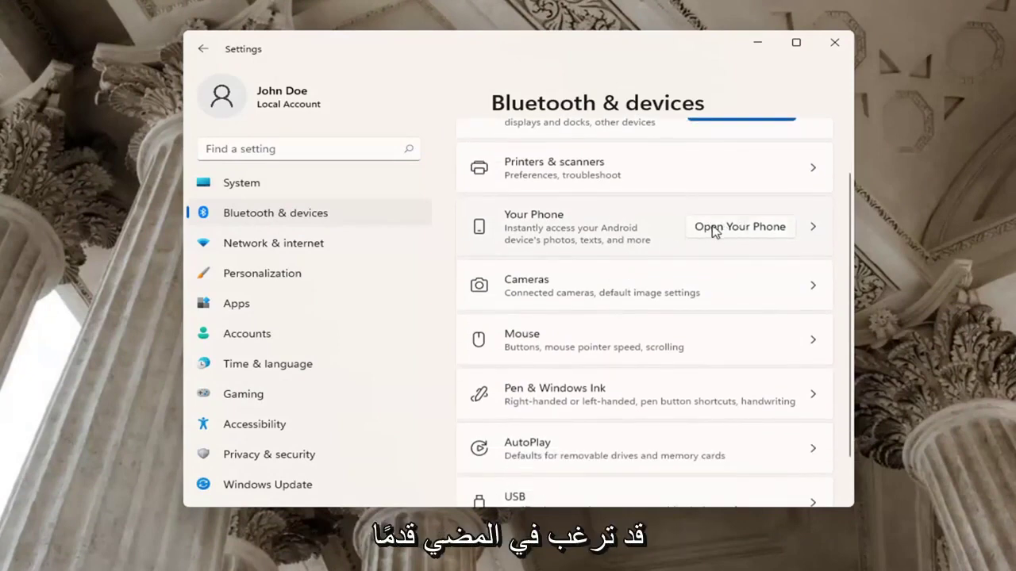
scroll(714, 231, "down", 1)
scroll(715, 231, "up", 3)
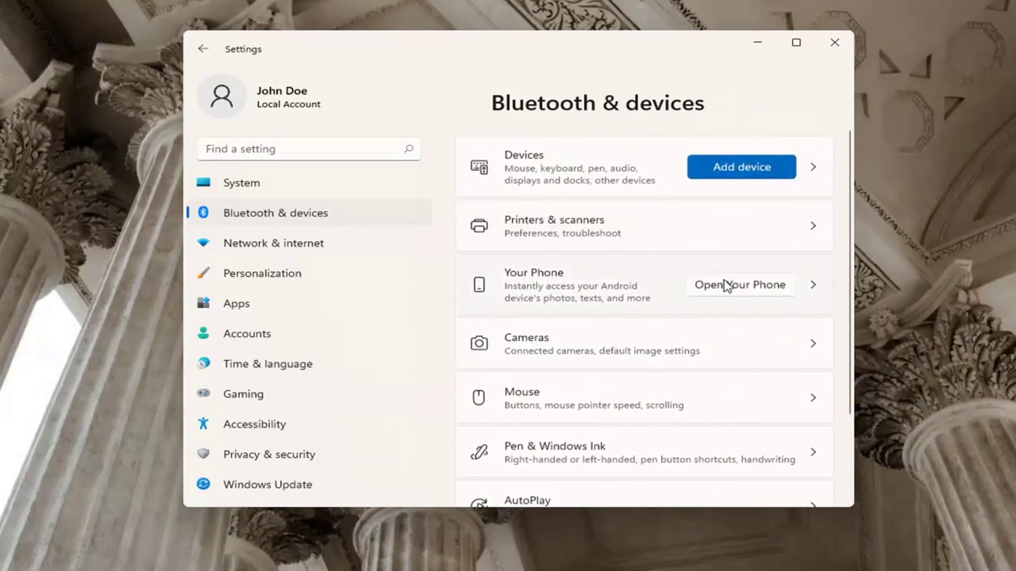
left_click(727, 168)
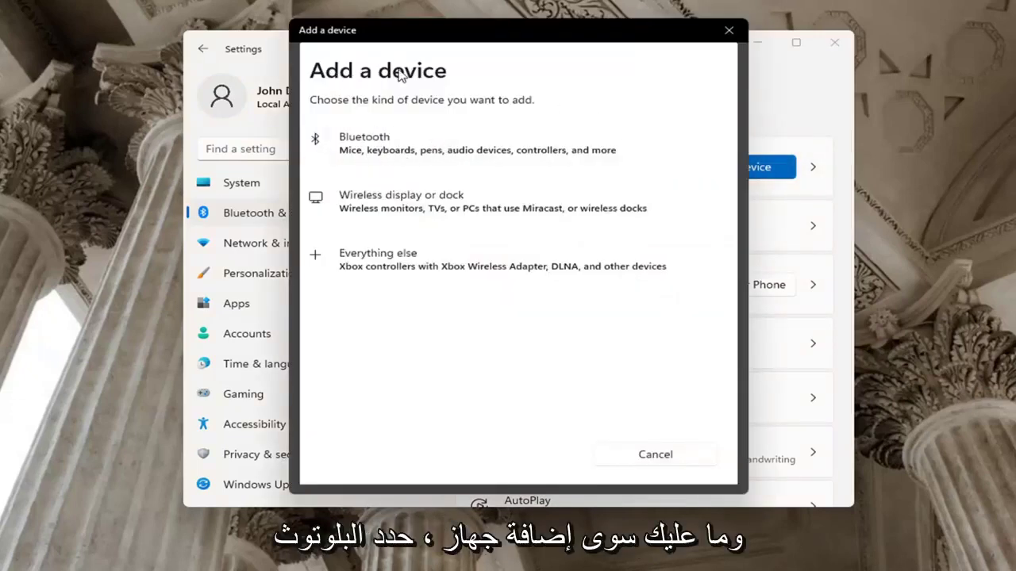
left_click(388, 155)
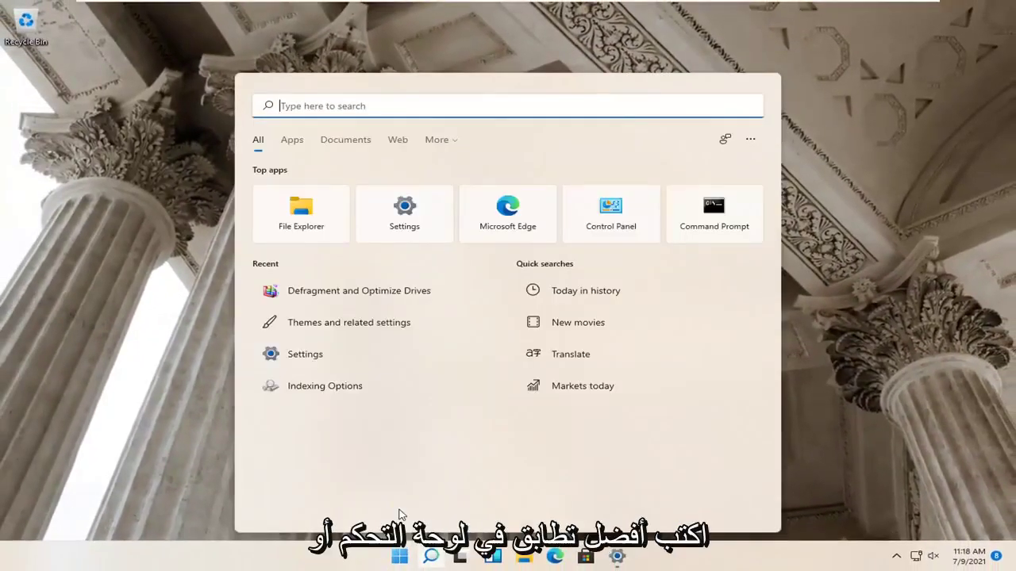
- Launch Control Panel, switch to Category view, and open Network and Internet > Network and Sharing Center
type("control panel")
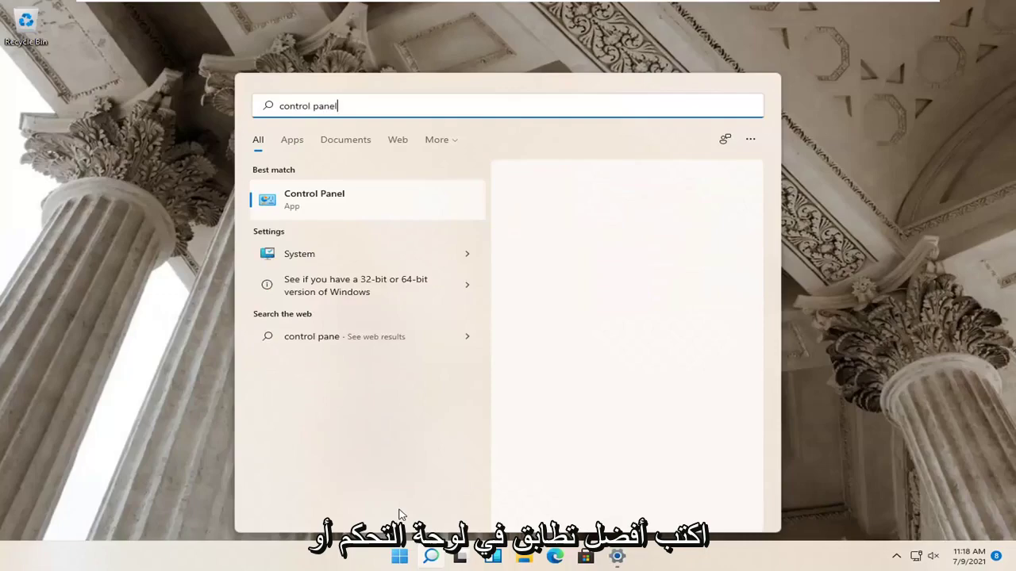
left_click(342, 199)
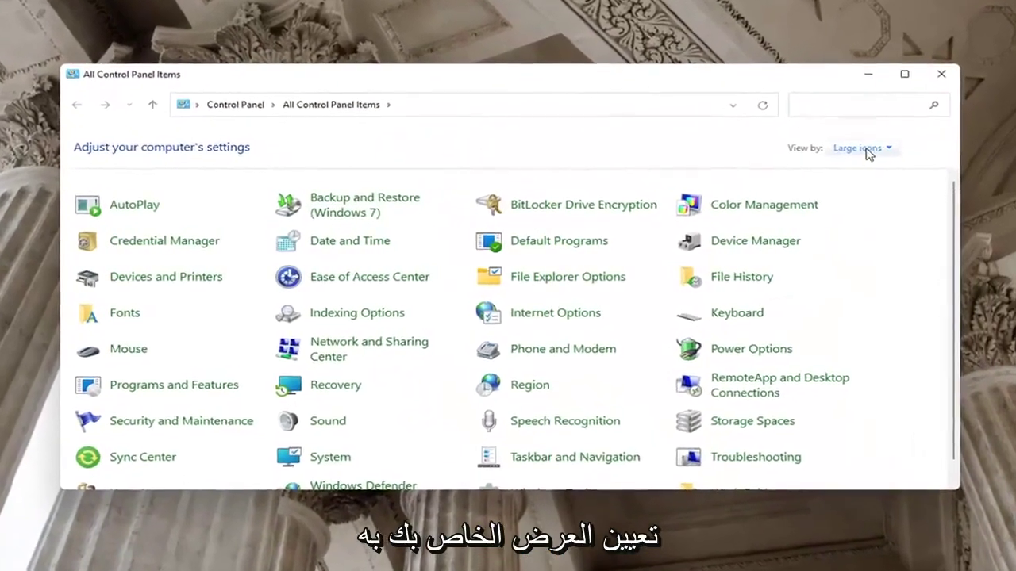
left_click(830, 162)
left_click(884, 162)
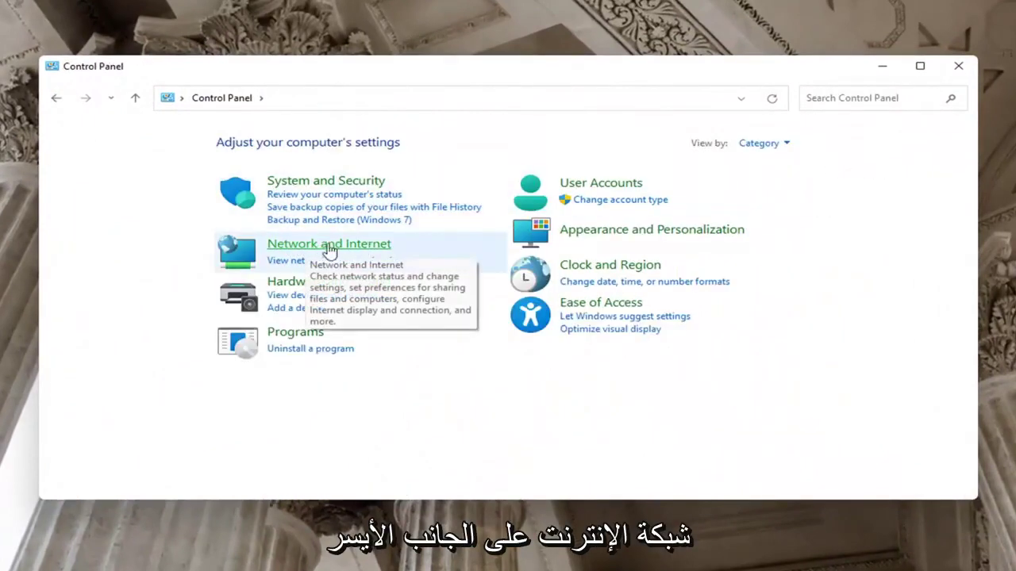
left_click(365, 246)
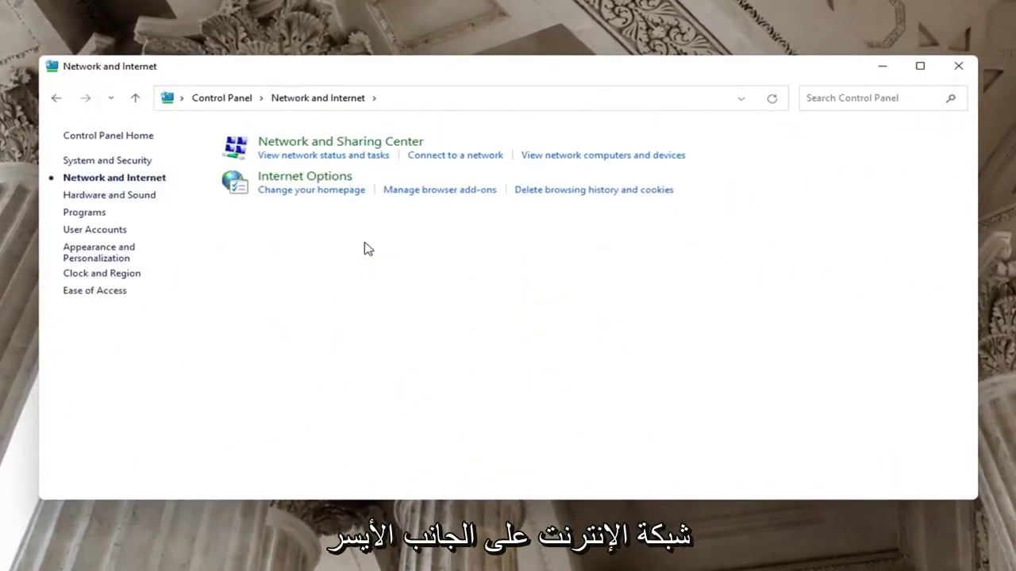
left_click(378, 142)
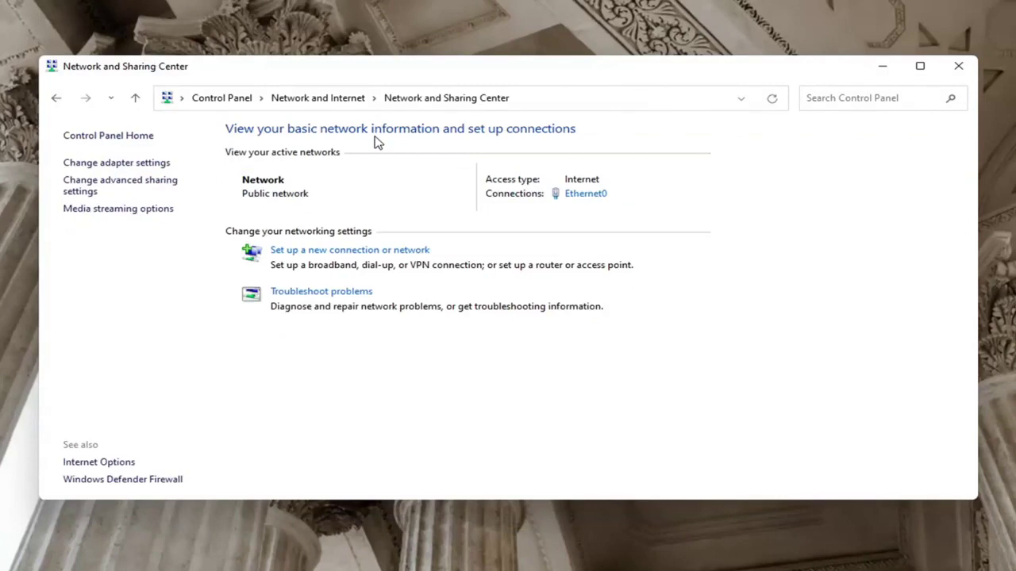
- In advanced sharing settings, turn on Private file and printer sharing, save, and close Control Panel
left_click(100, 191)
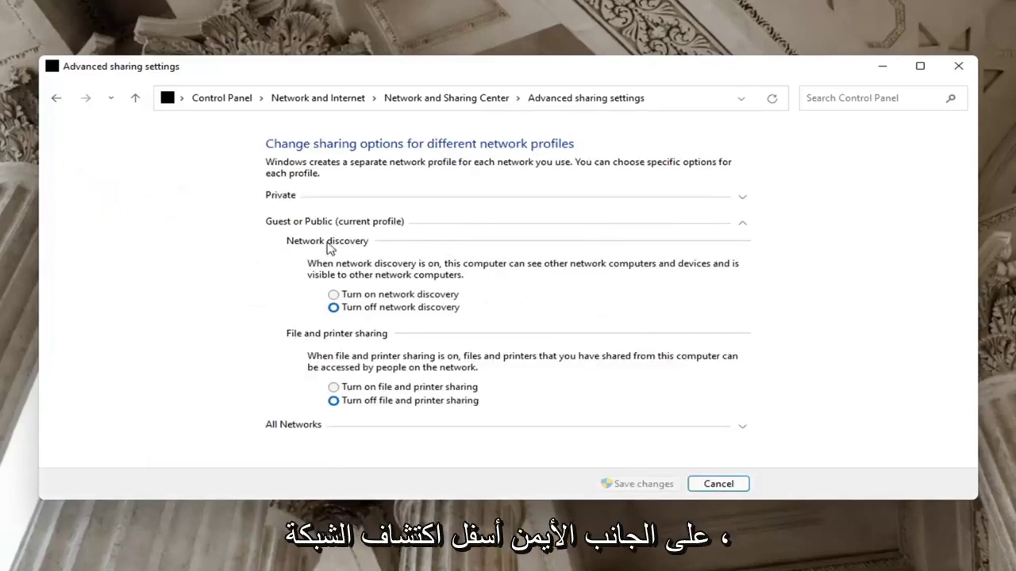
left_click(334, 295)
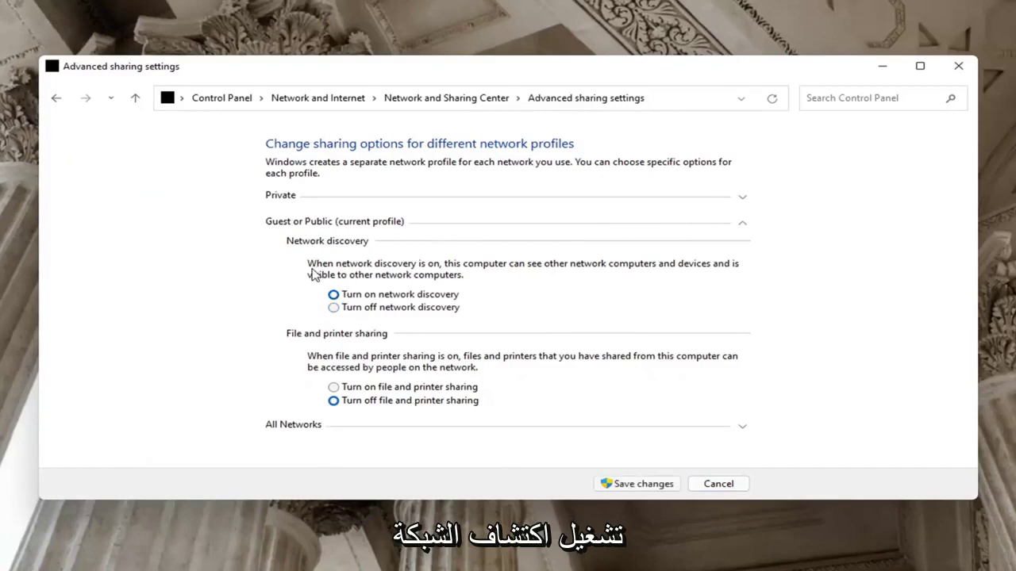
left_click(333, 309)
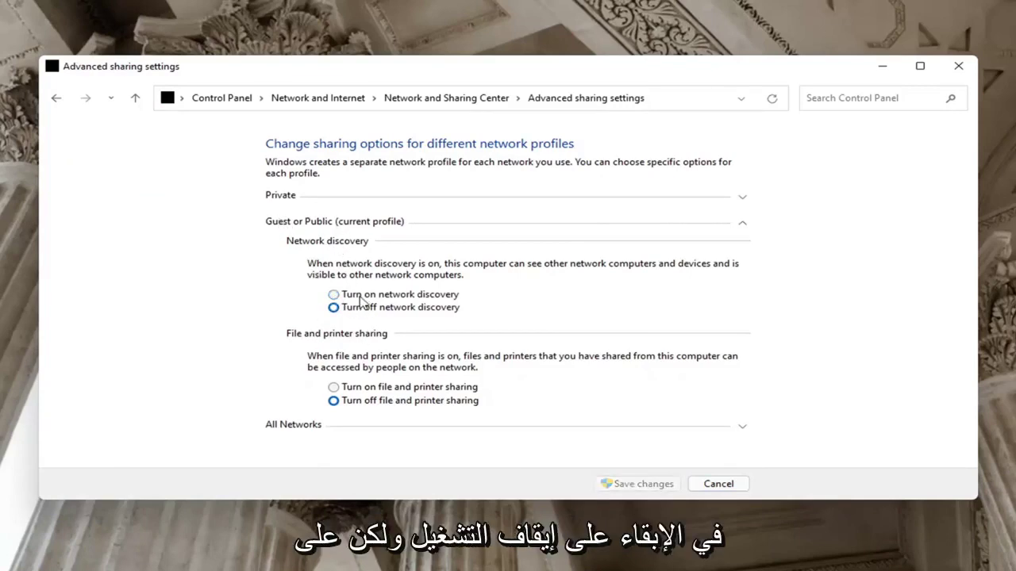
left_click(342, 199)
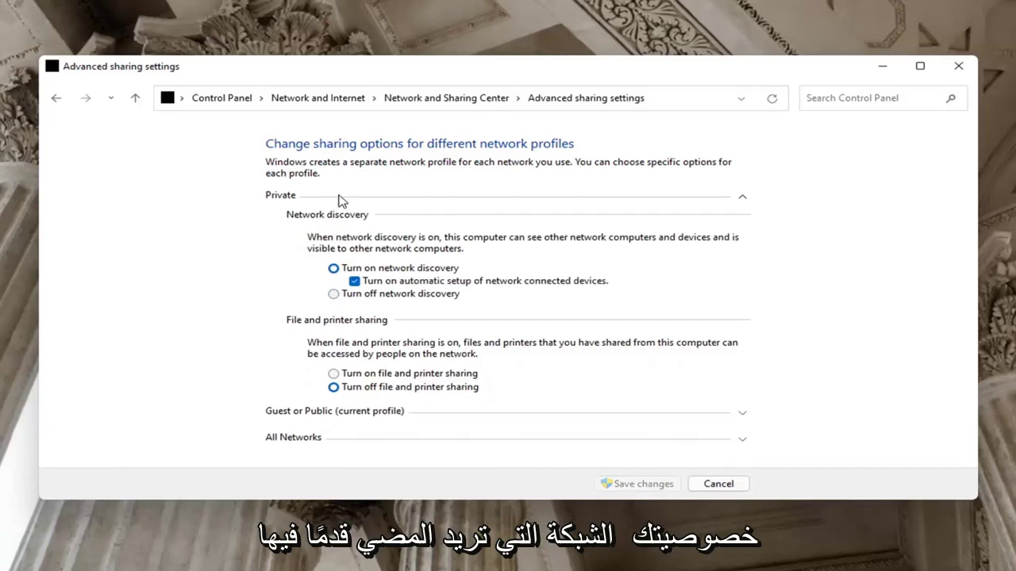
left_click(334, 373)
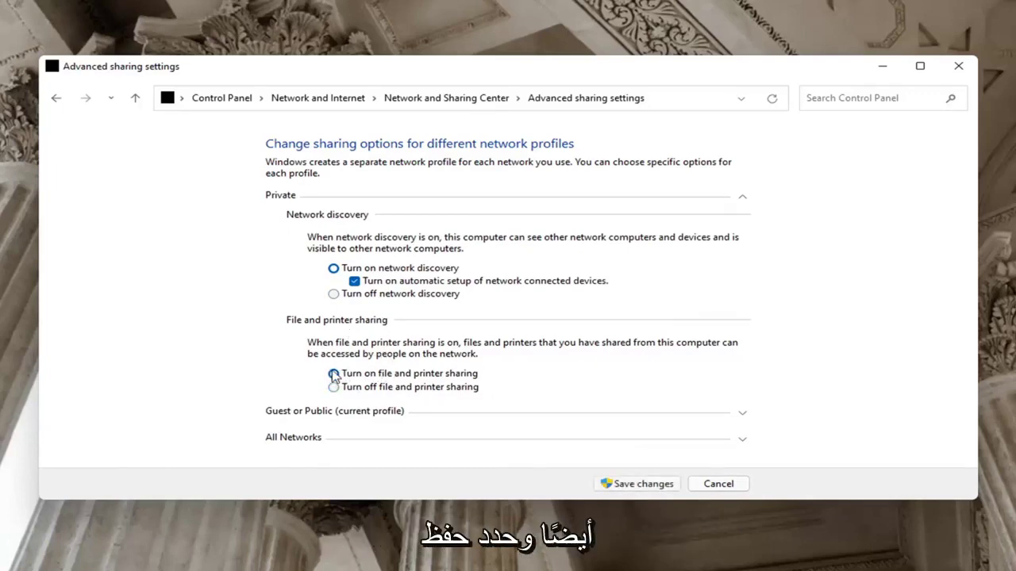
left_click(631, 485)
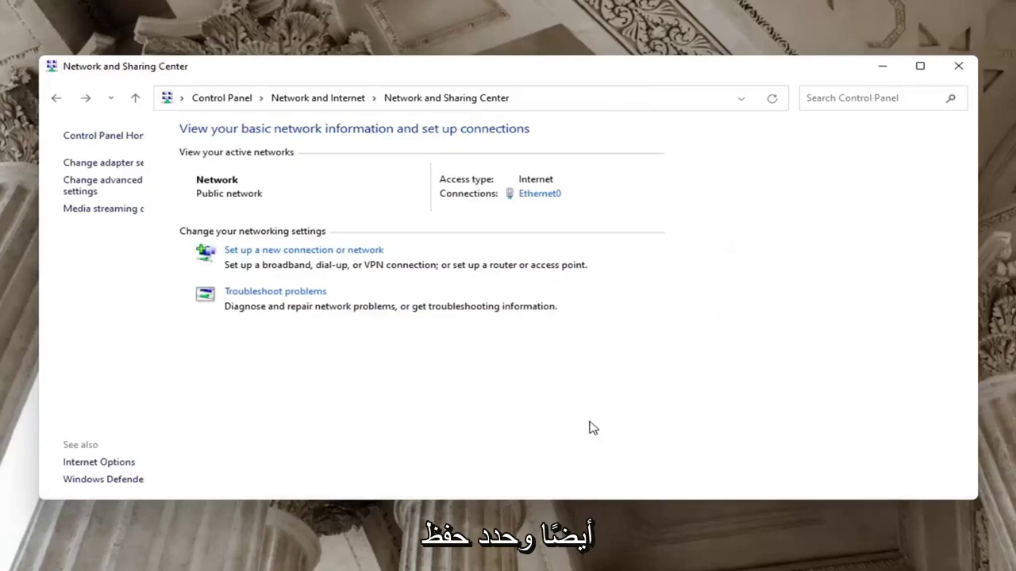
left_click(959, 66)
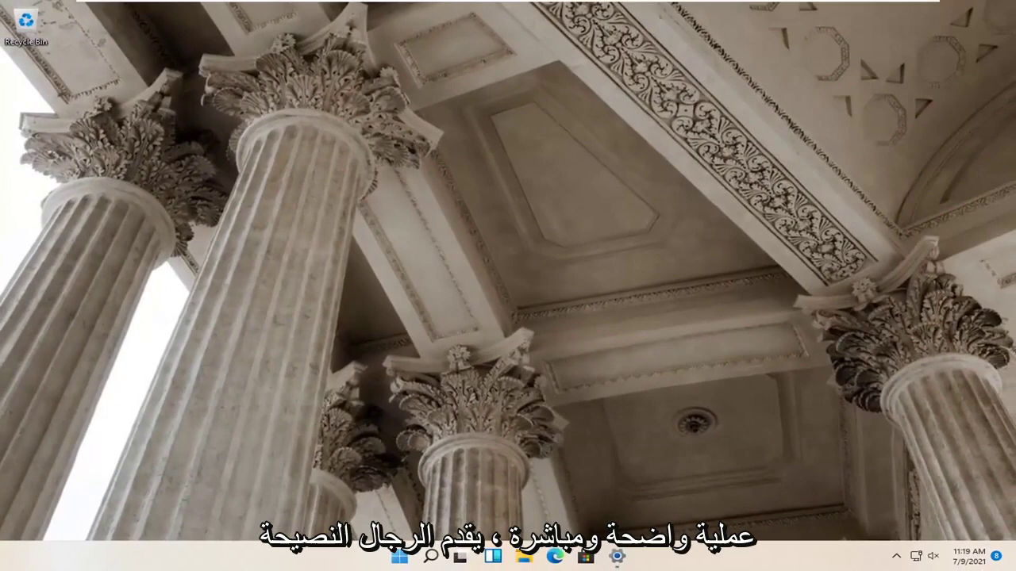